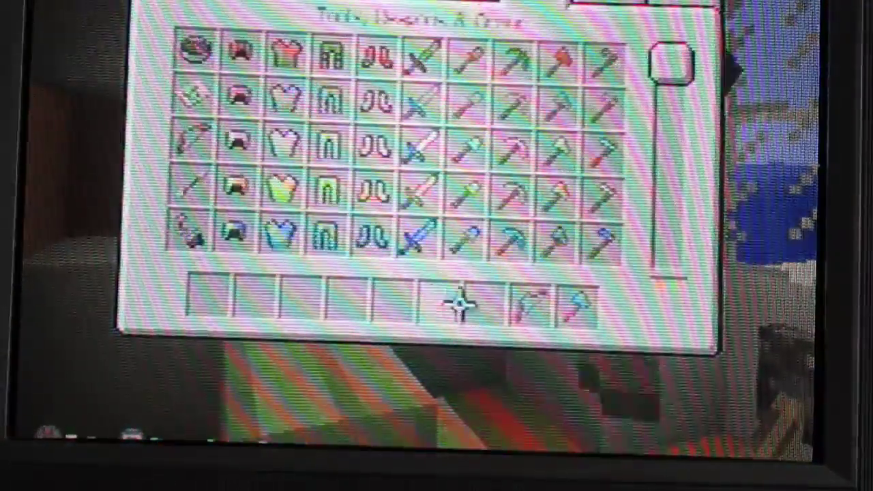
key("Tab")
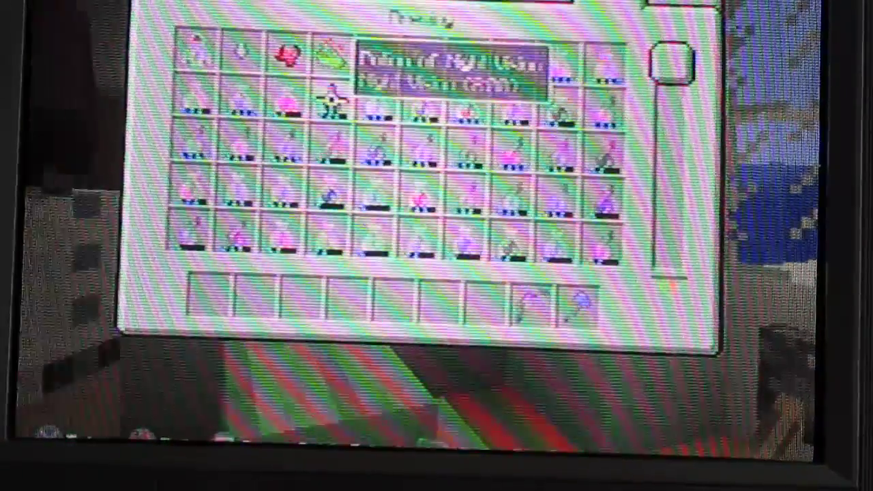
Take a potion from the creative inventory and store it in the chest
left_click(329, 101, "shift")
key("e")
right_click(425, 160)
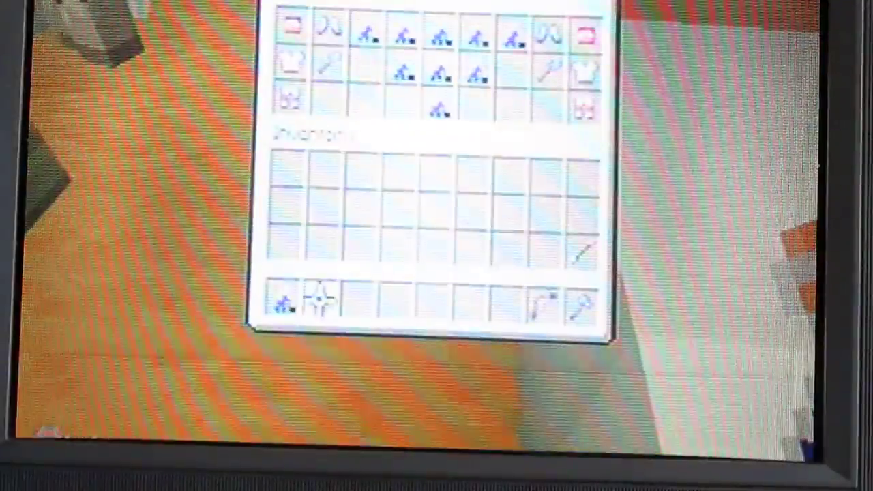
left_click(286, 300, "shift")
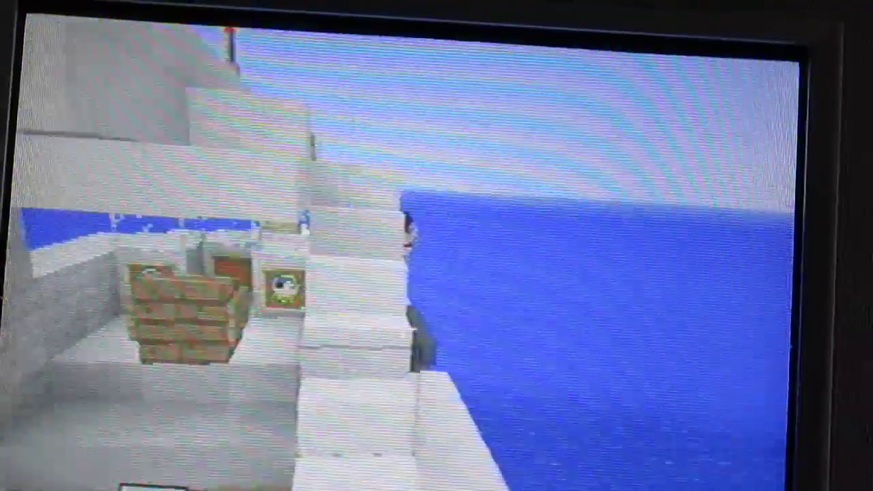
Walk past the tree and the chest toward the white wall
key("w")
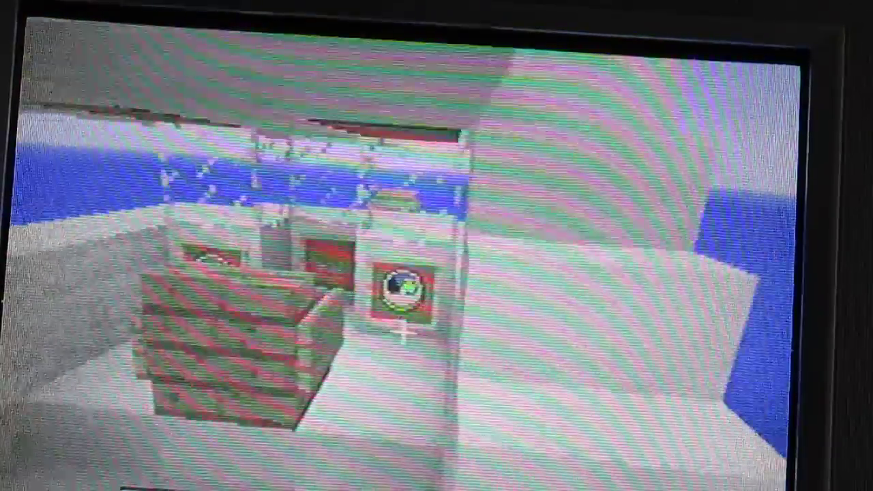
key("w")
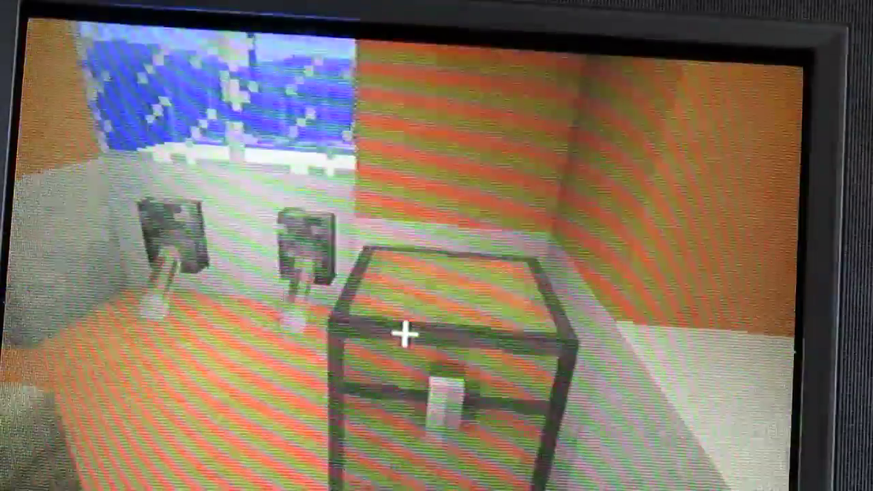
Open the orange room's chest to see what it holds
right_click(405, 332)
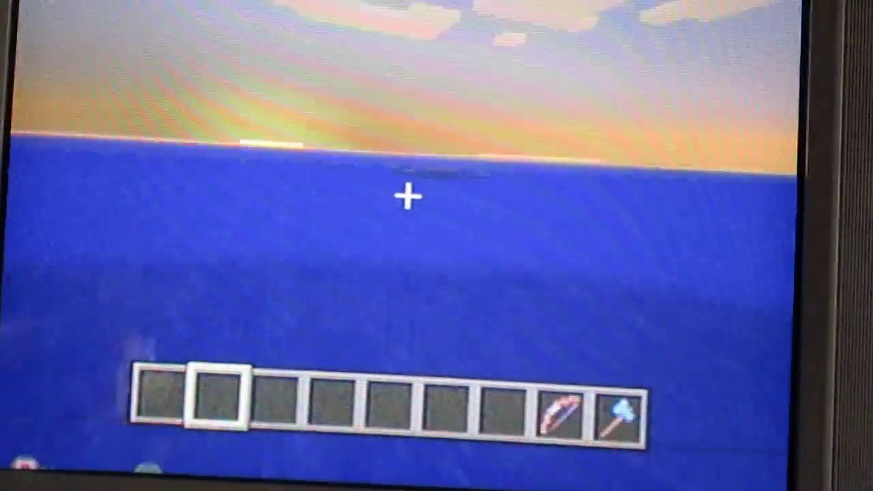
scroll(407, 198, "down", 2)
scroll(407, 199, "down", 2)
scroll(407, 198, "down", 1)
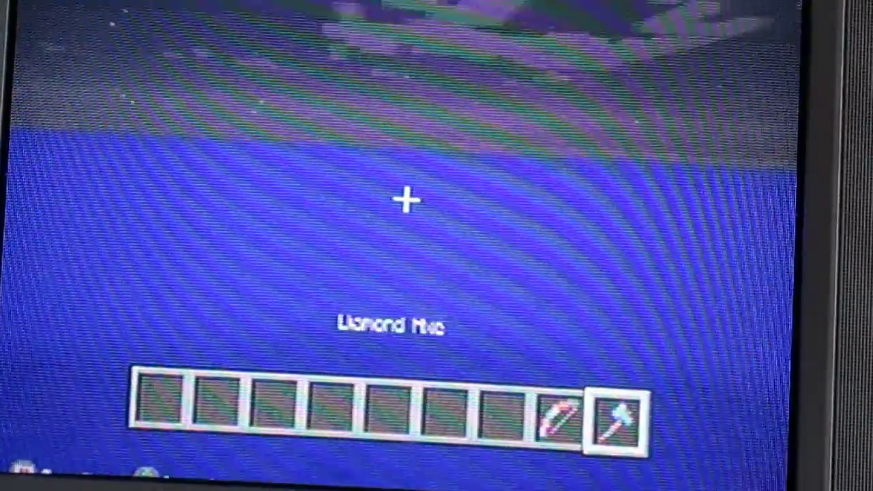
Open the creative item inventory to browse its categories
key("e")
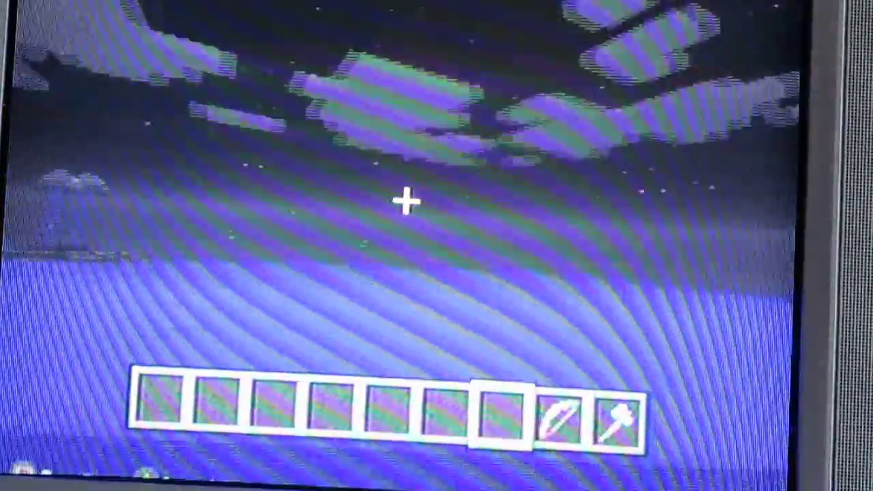
scroll(407, 202, "up", 1)
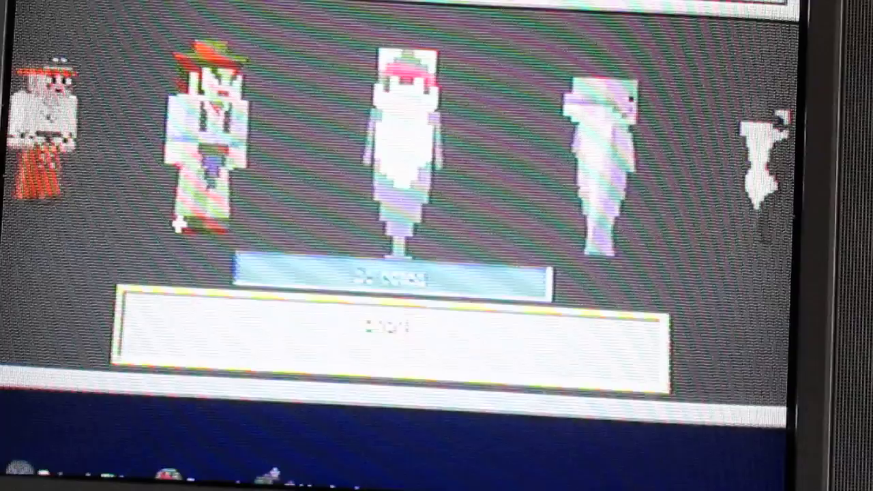
View the next skin in the skin selection screen, then leave it
key("Left")
key("Return")
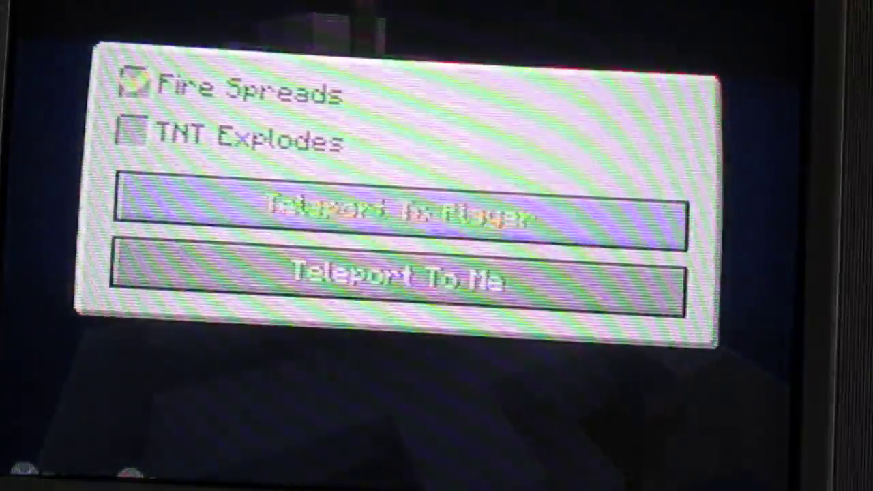
Close the player options and drop to eye level beside the TNT
key("Escape")
key("Escape")
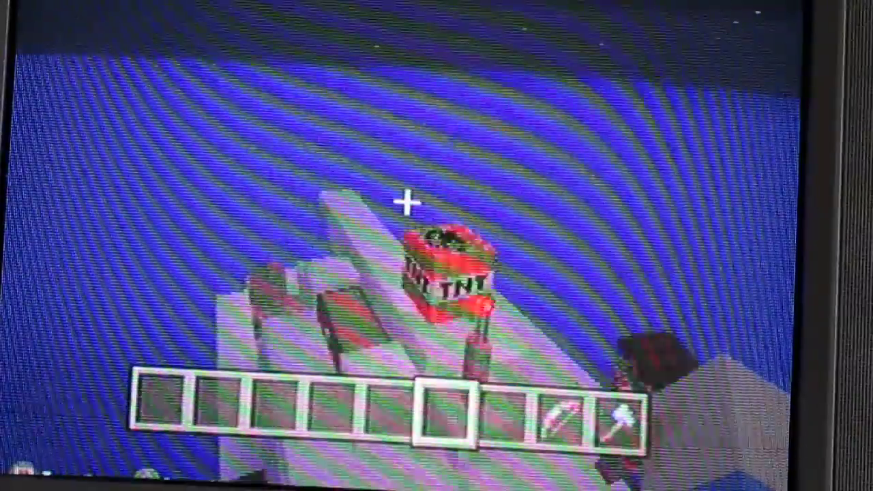
key("shift")
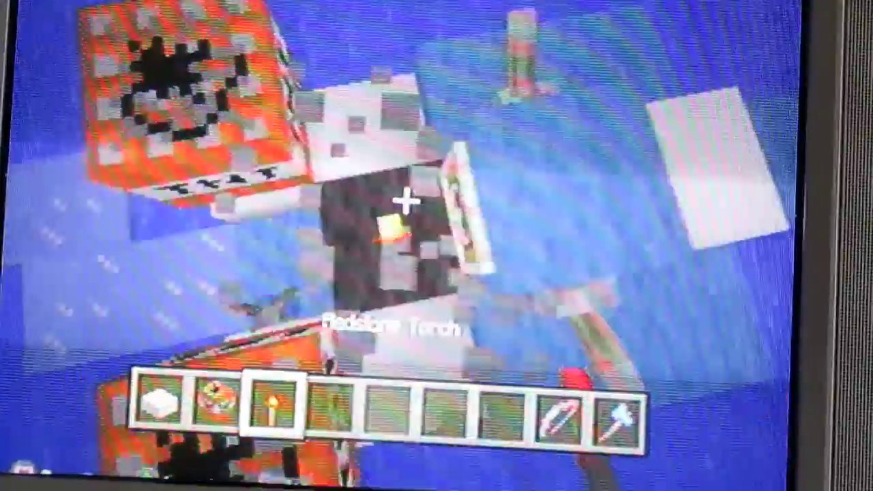
Hold TNT and place a block above the dark slab
key("2")
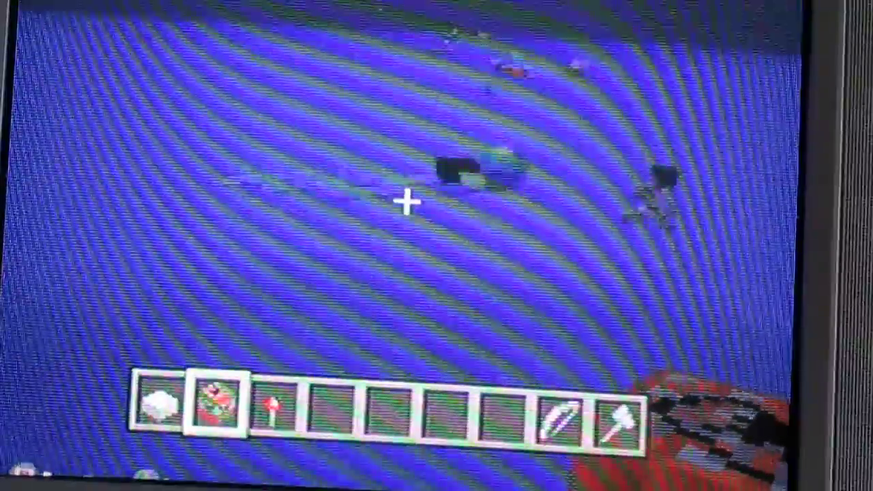
key("1")
key("2")
right_click(406, 202)
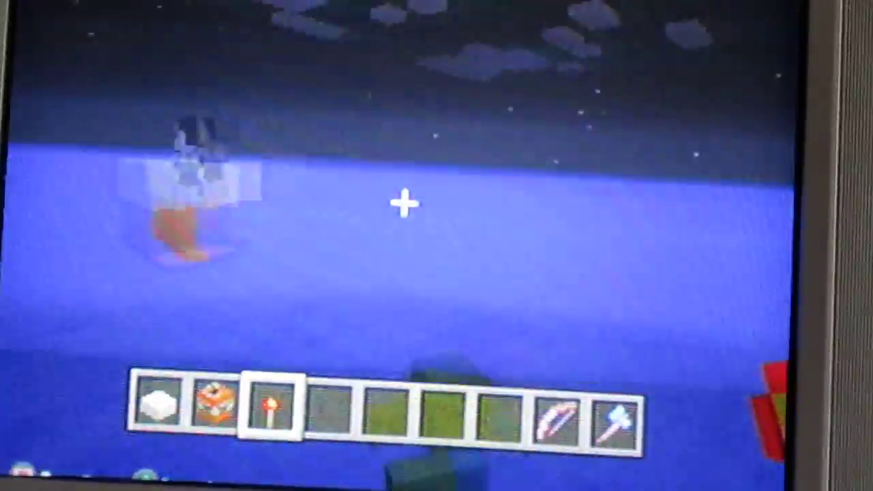
Place TNT on the snow blocks and light it with a redstone torch
key("2")
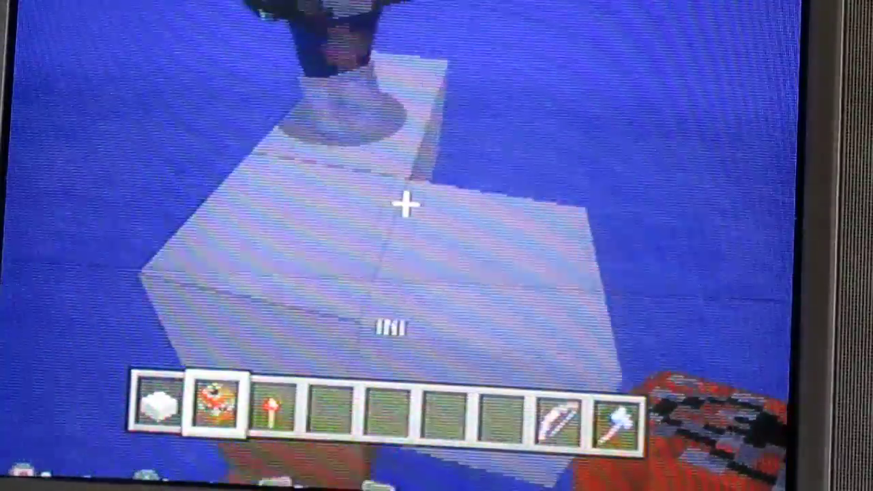
right_click(406, 205)
key("3")
right_click(406, 205)
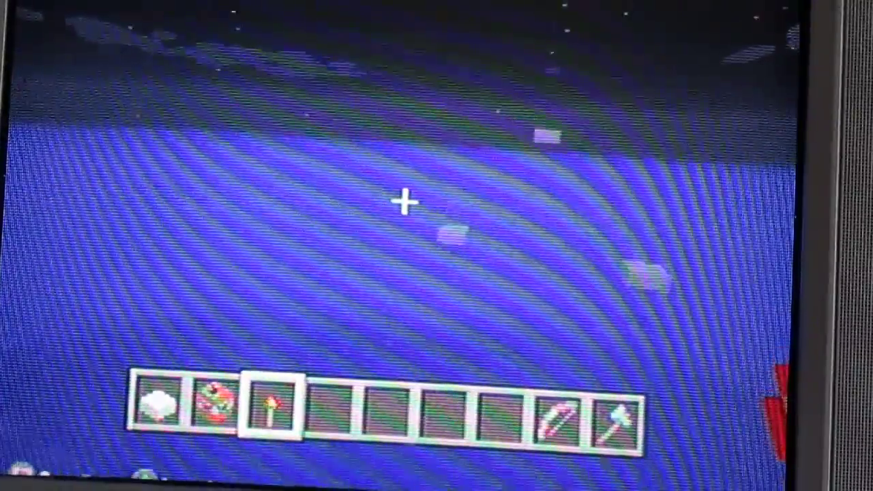
Place and break TNT atop the pale block, then view the player from the front
key("2")
right_click(405, 202)
key("3")
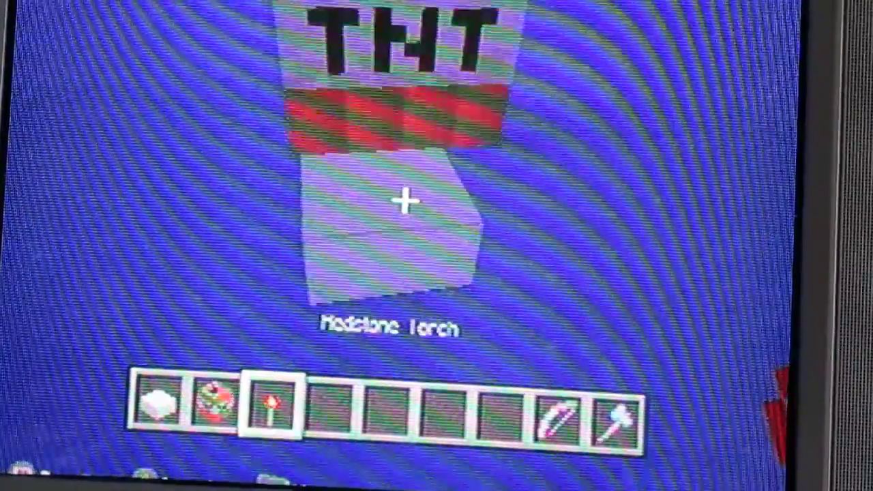
left_click(405, 202)
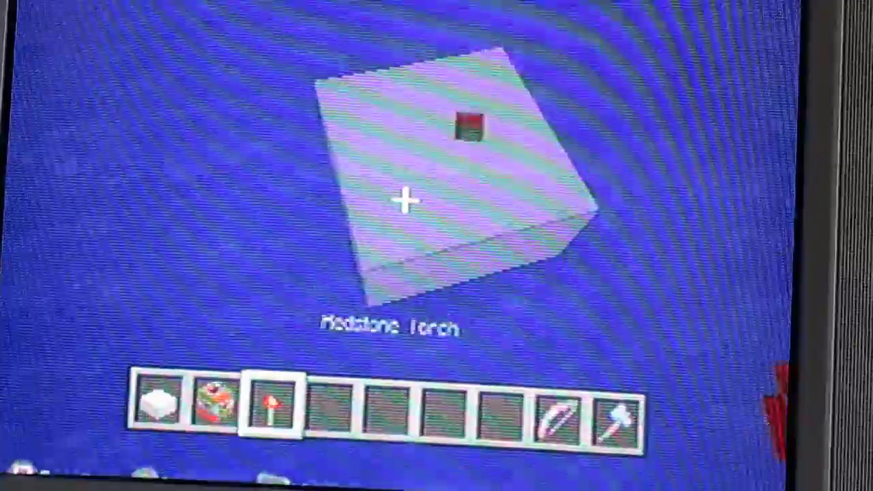
key("1")
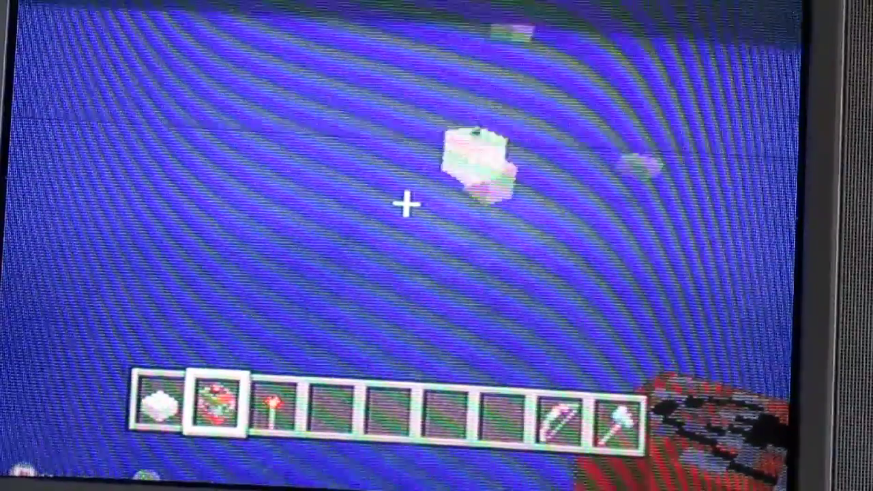
key("F5")
key("F5")
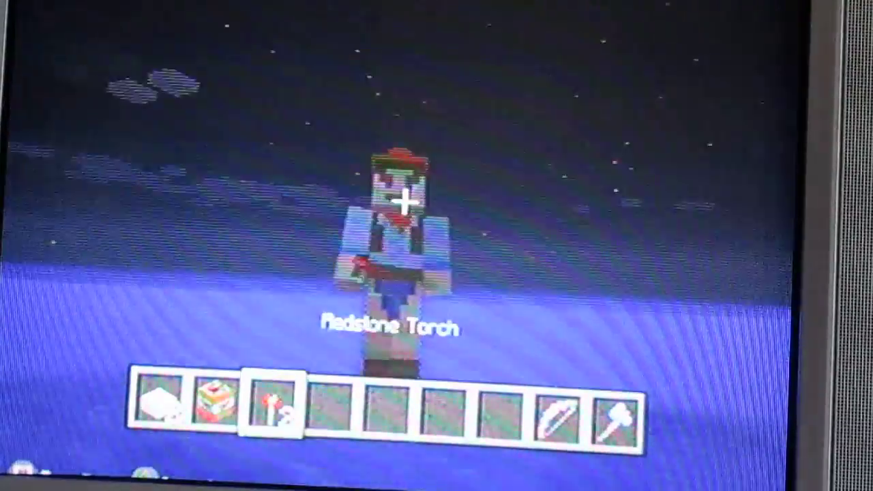
key("F5")
key("F5")
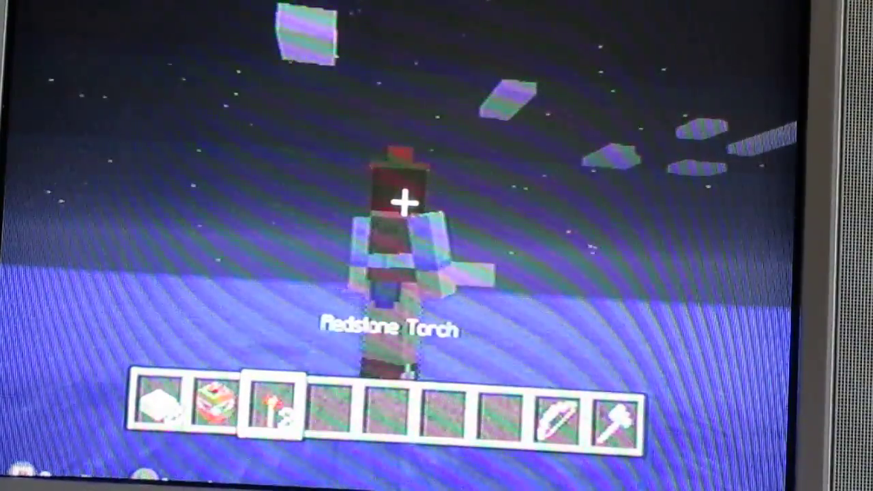
key("F5")
key("F5")
key("F5")
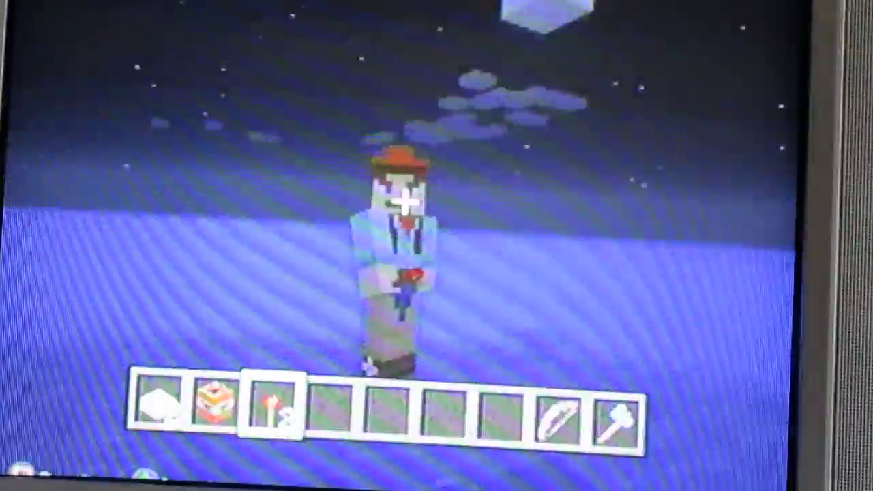
key("F5")
key("F5")
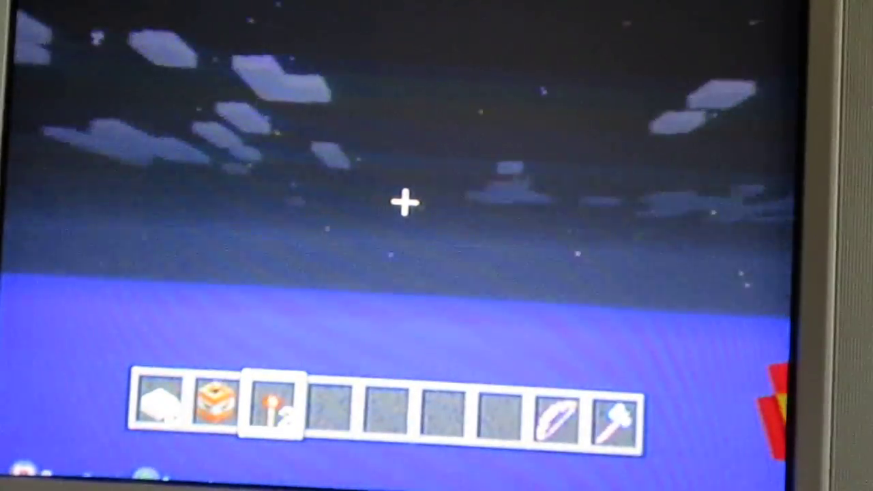
Place two redstone torches beside the TNT, then hold TNT again
key("2")
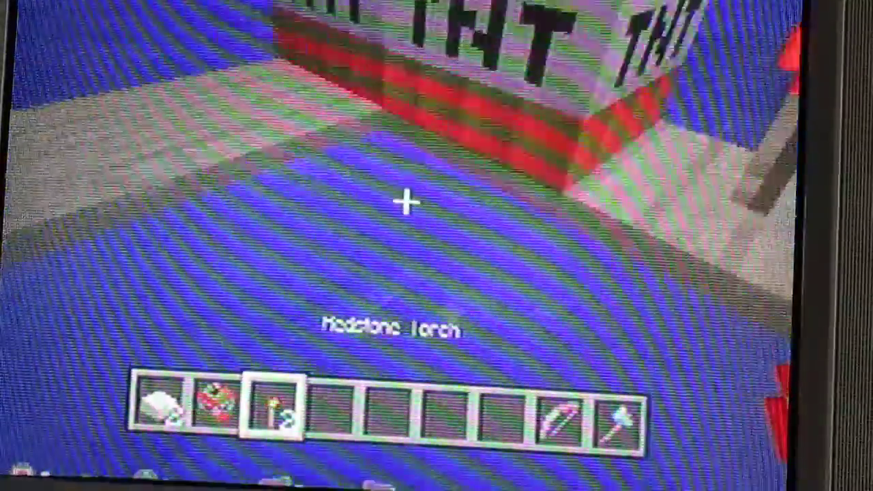
right_click(408, 203)
key("4")
key("3")
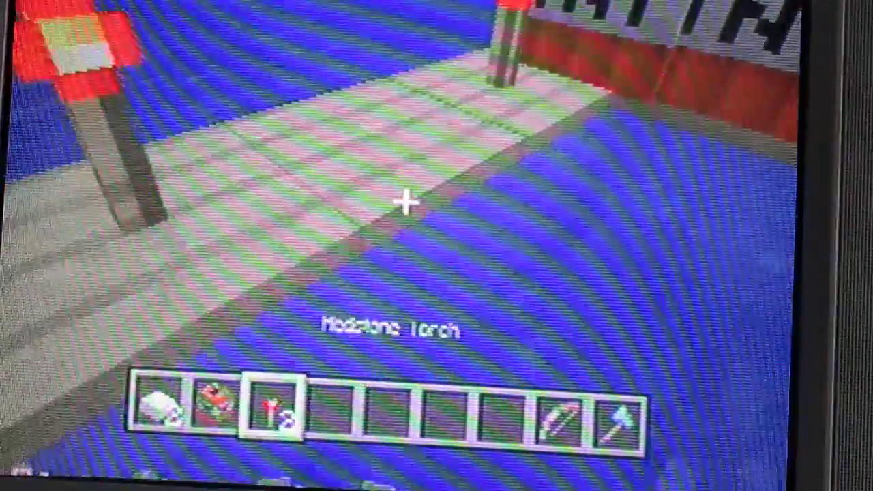
key("2")
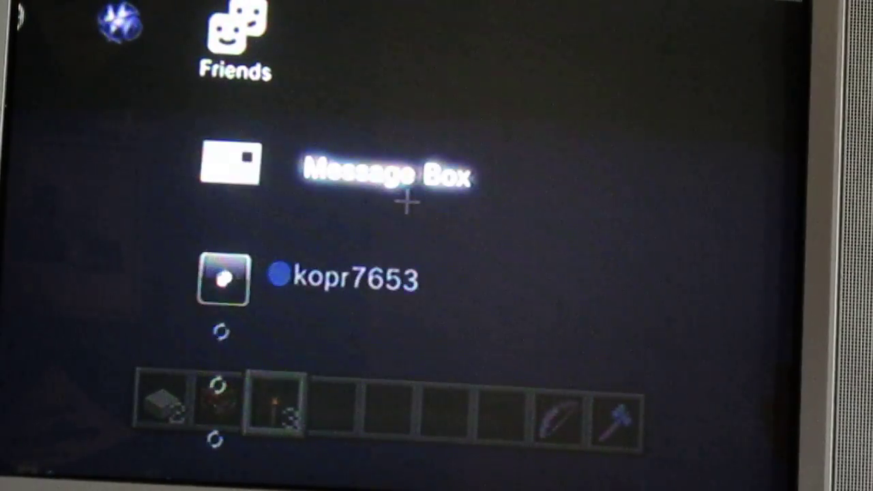
key("Down")
key("Down")
key("Down")
key("Down")
key("Down")
key("Down")
key("Down")
key("Down")
key("Down")
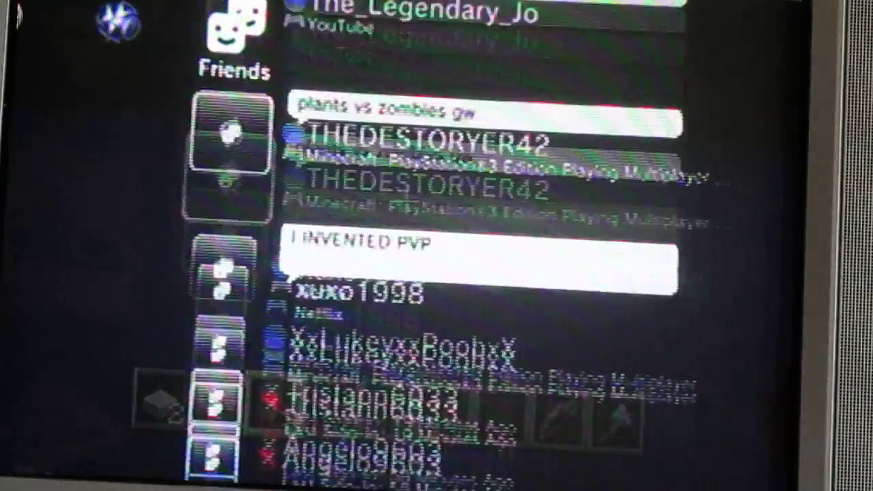
key("Escape")
key("Down")
key("Down")
key("Down")
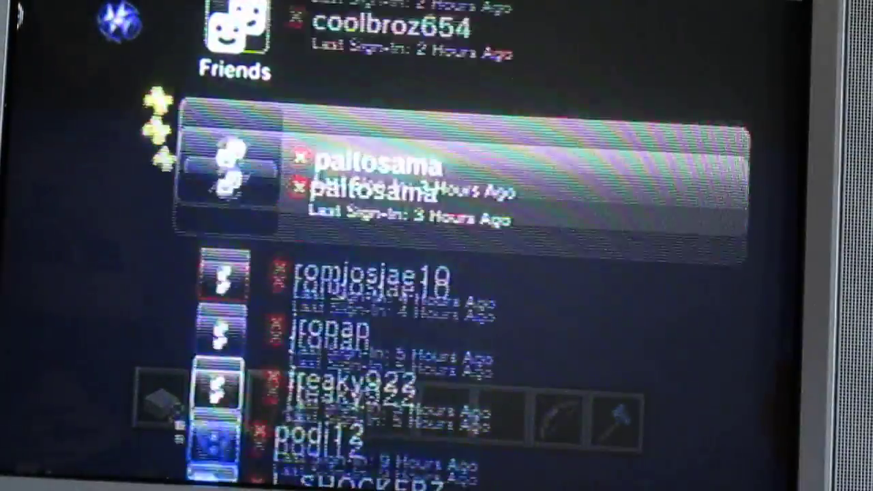
key("Up")
key("Up")
key("Up")
key("Up")
key("Up")
key("Up")
key("Up")
key("Up")
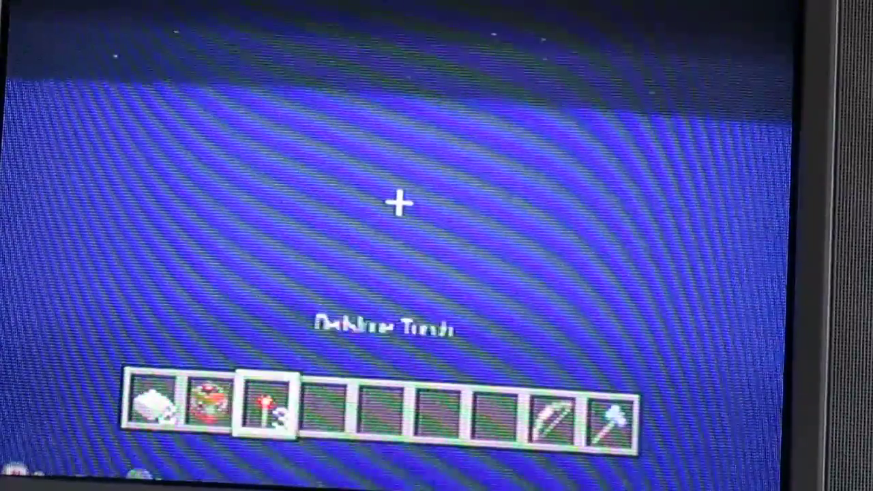
Hold the diamond axe, check the inventory, then reopen the pause menu for skins
key("9")
scroll(398, 200, "up", 2)
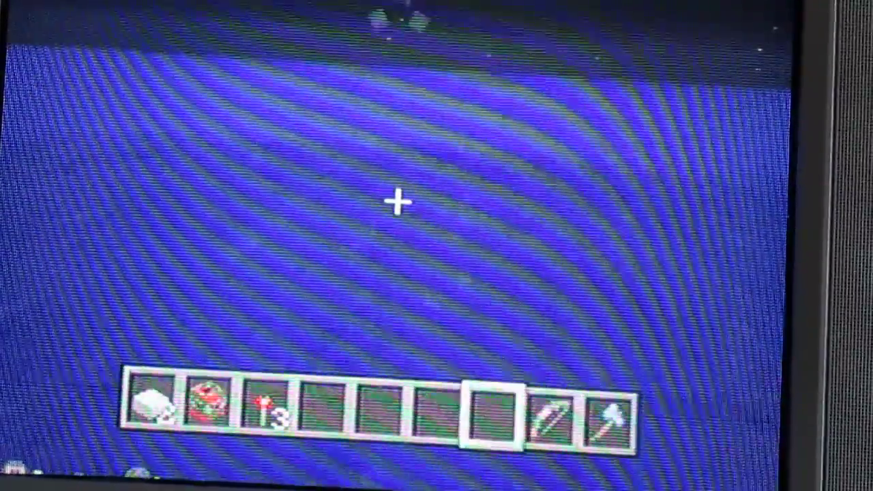
scroll(397, 200, "down", 2)
scroll(397, 200, "up", 1)
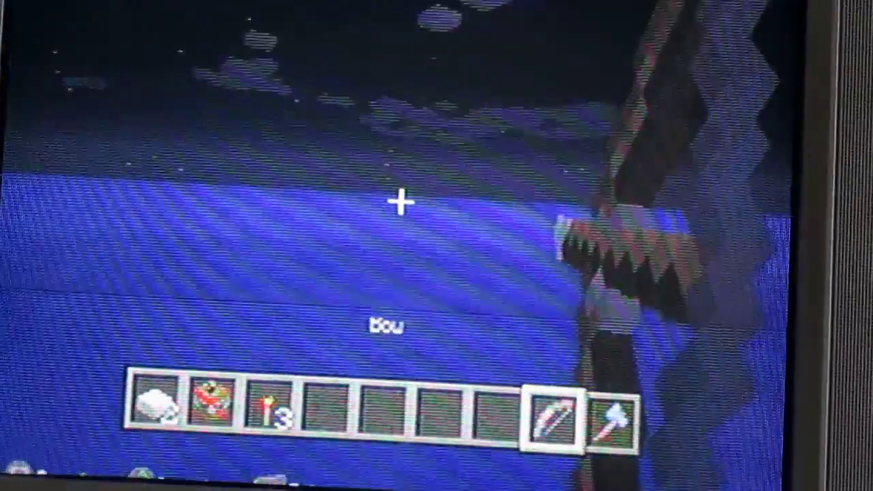
scroll(406, 202, "down", 1)
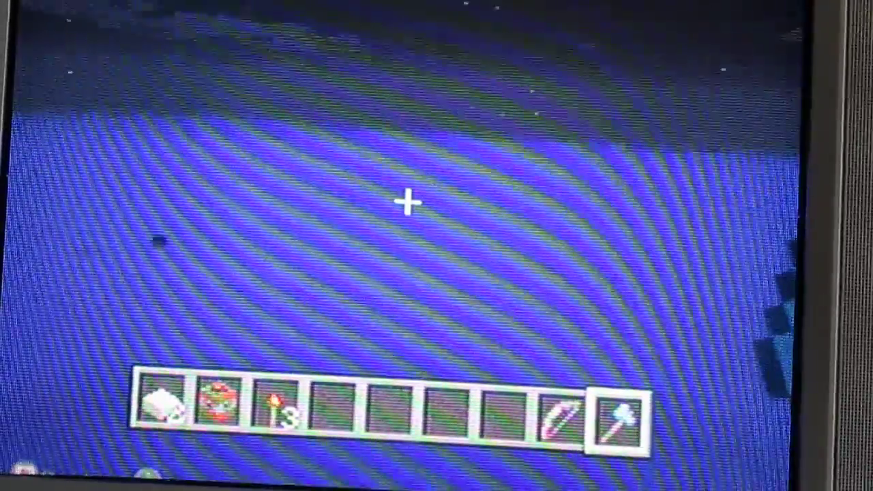
scroll(407, 200, "up", 1)
key("e")
key("e")
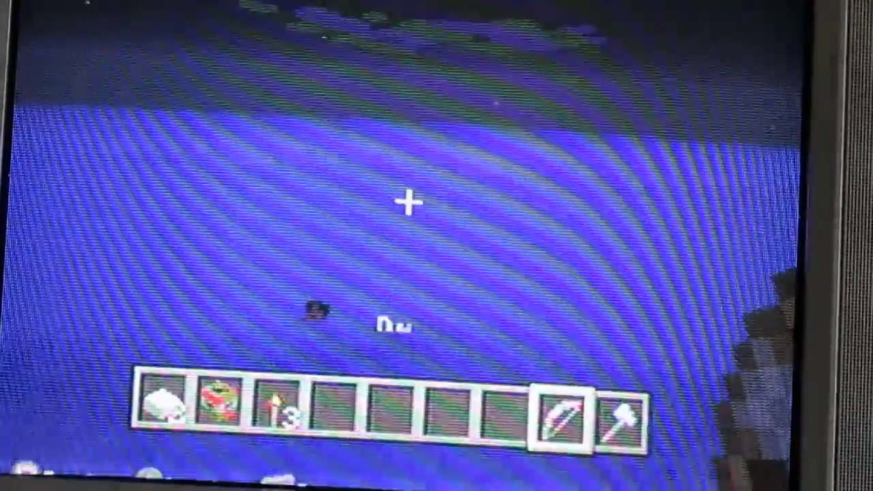
scroll(408, 201, "up", 1)
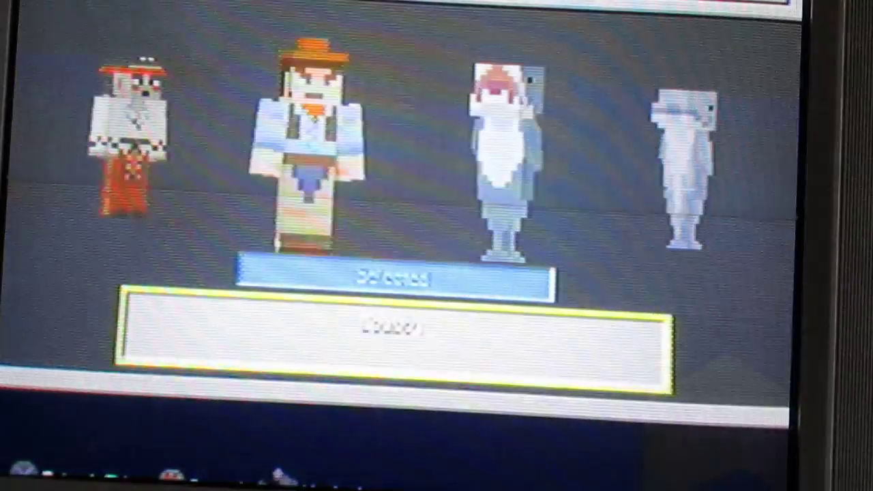
key("Escape")
key("Escape")
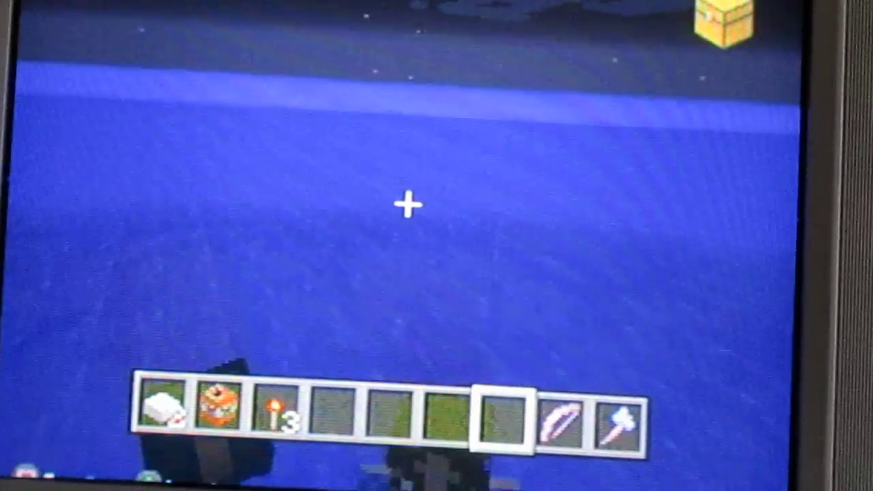